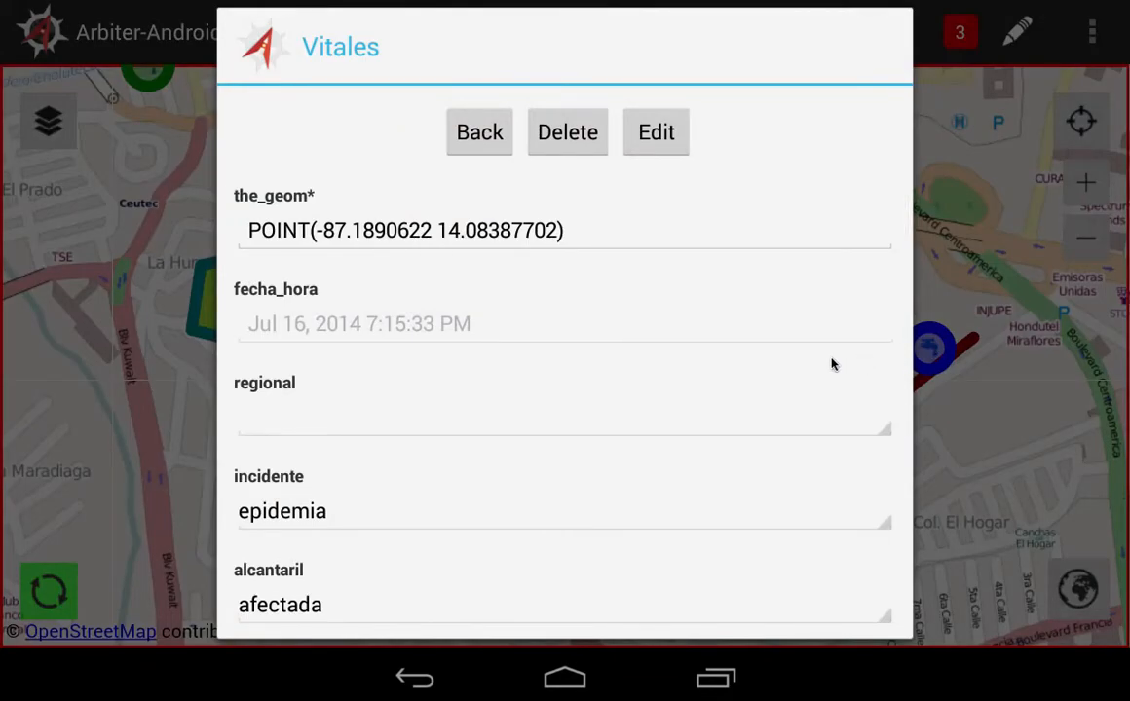
Set the Vitales point's regional attribute to III, save the feature and reopen it for review.
scroll(587, 542, down, 1)
drag(588, 541, 618, 578)
click(655, 135)
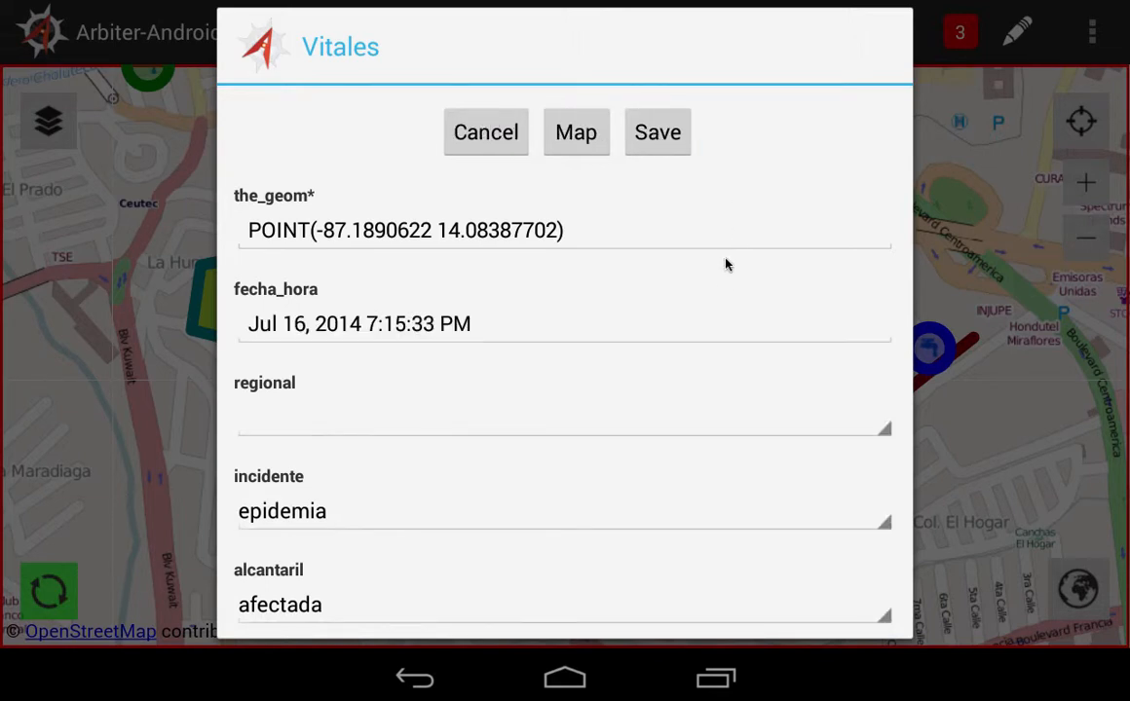
click(561, 414)
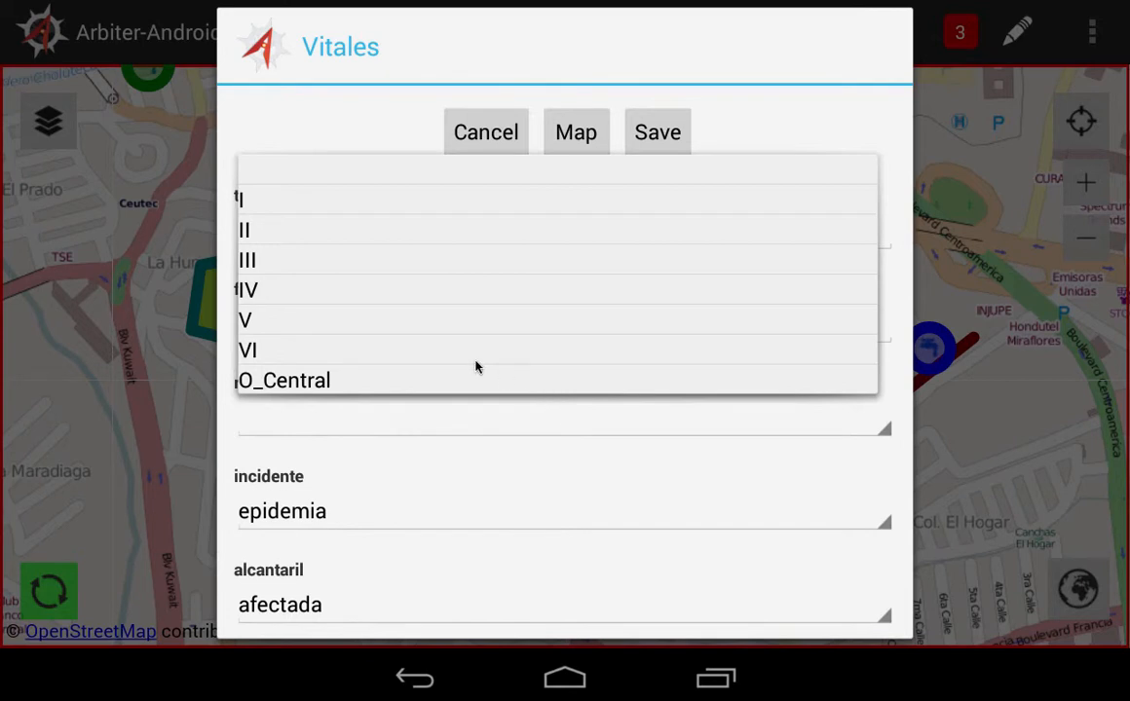
click(309, 261)
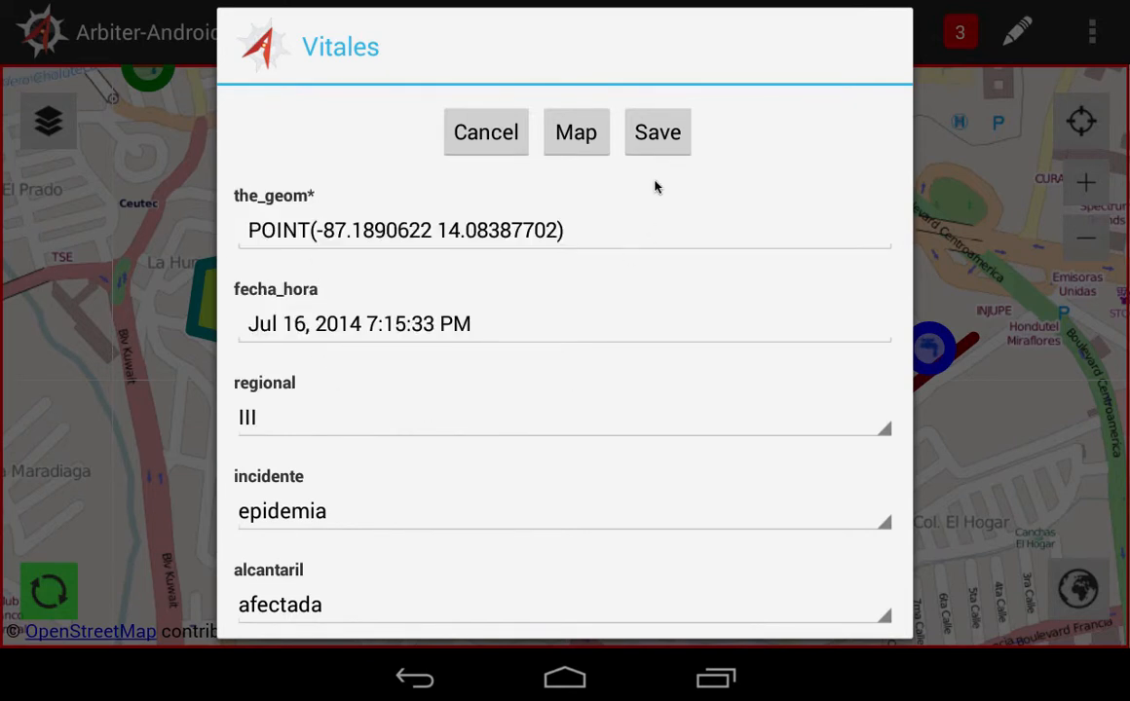
click(661, 138)
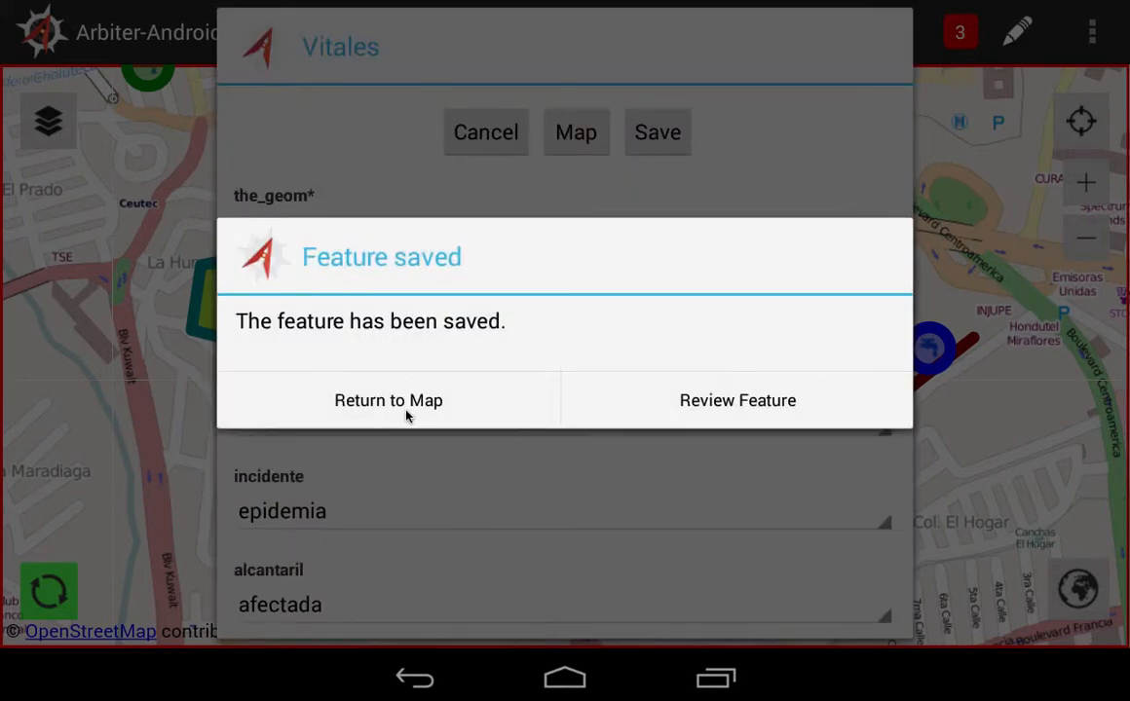
click(658, 400)
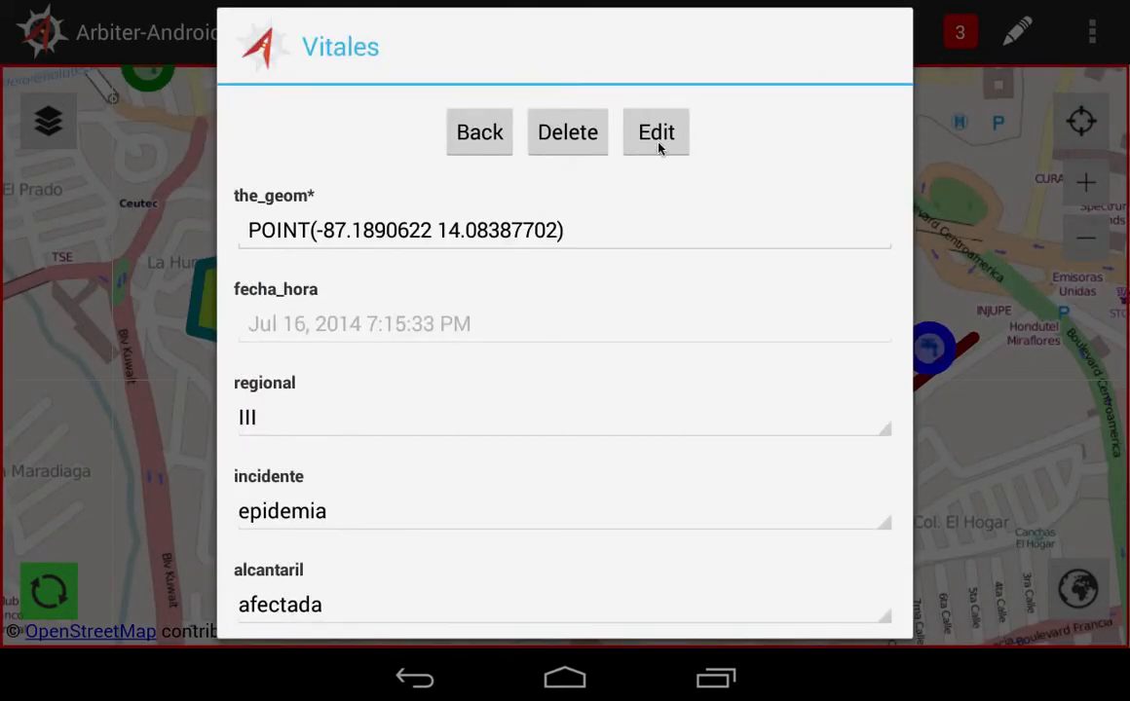
Move the Vitales point northwest to just below Blv Suyapa, beside the grey building, and save the feature.
click(659, 146)
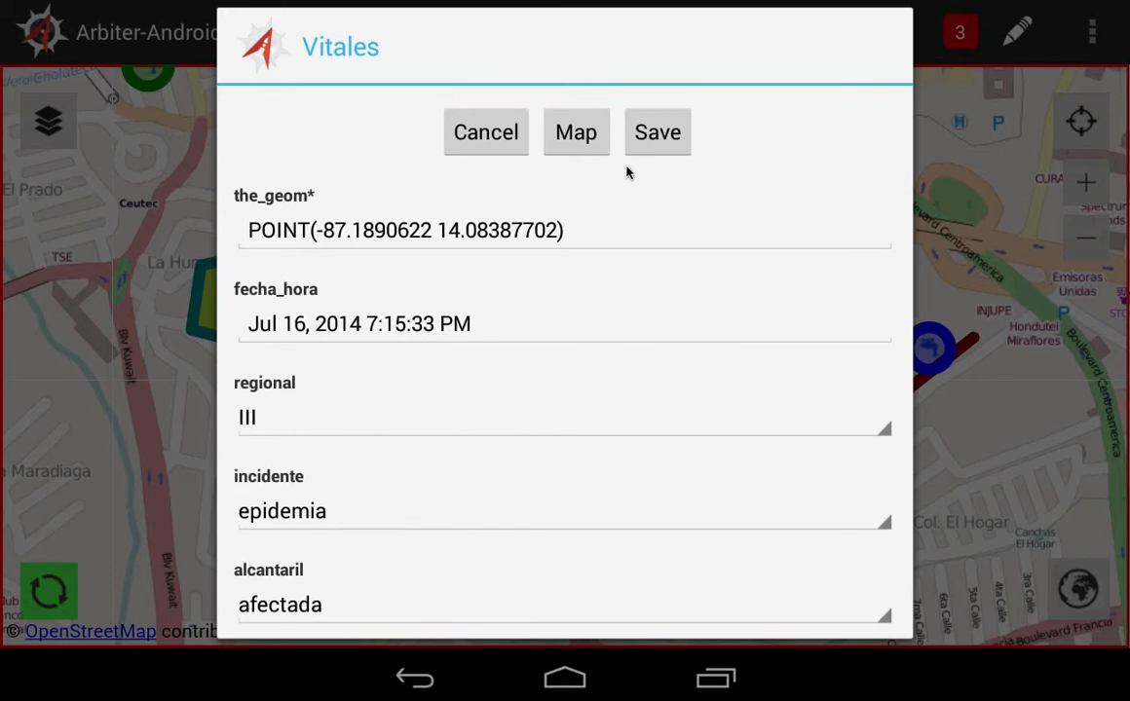
click(573, 146)
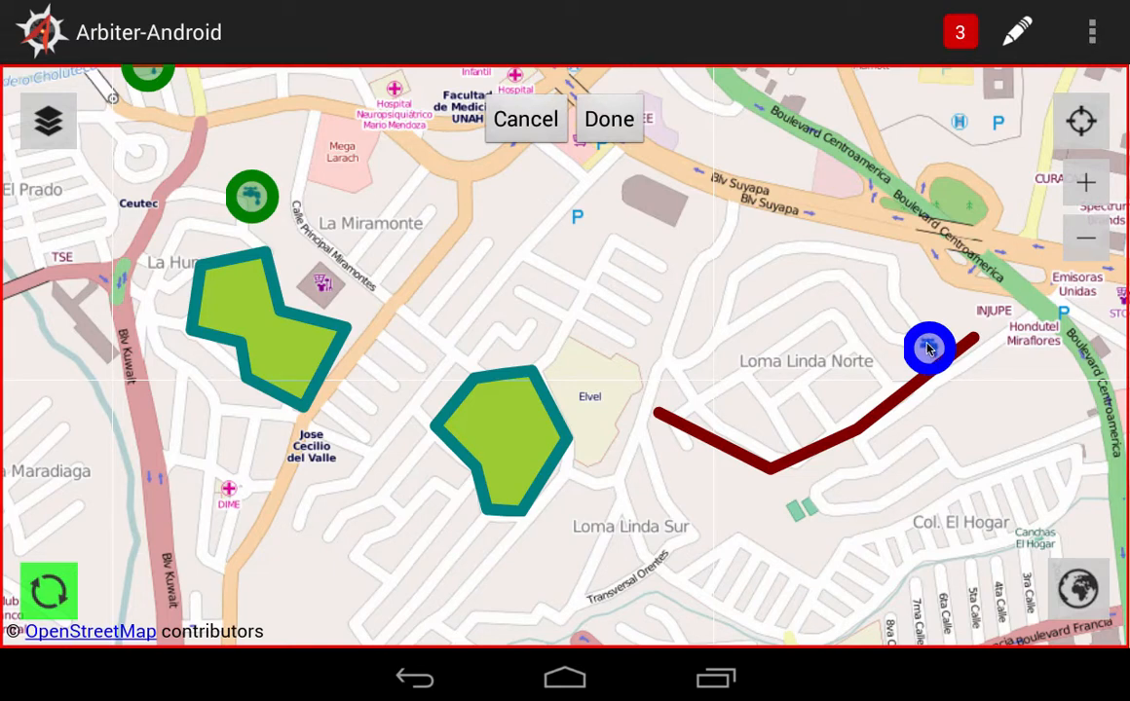
drag(931, 354, 701, 221)
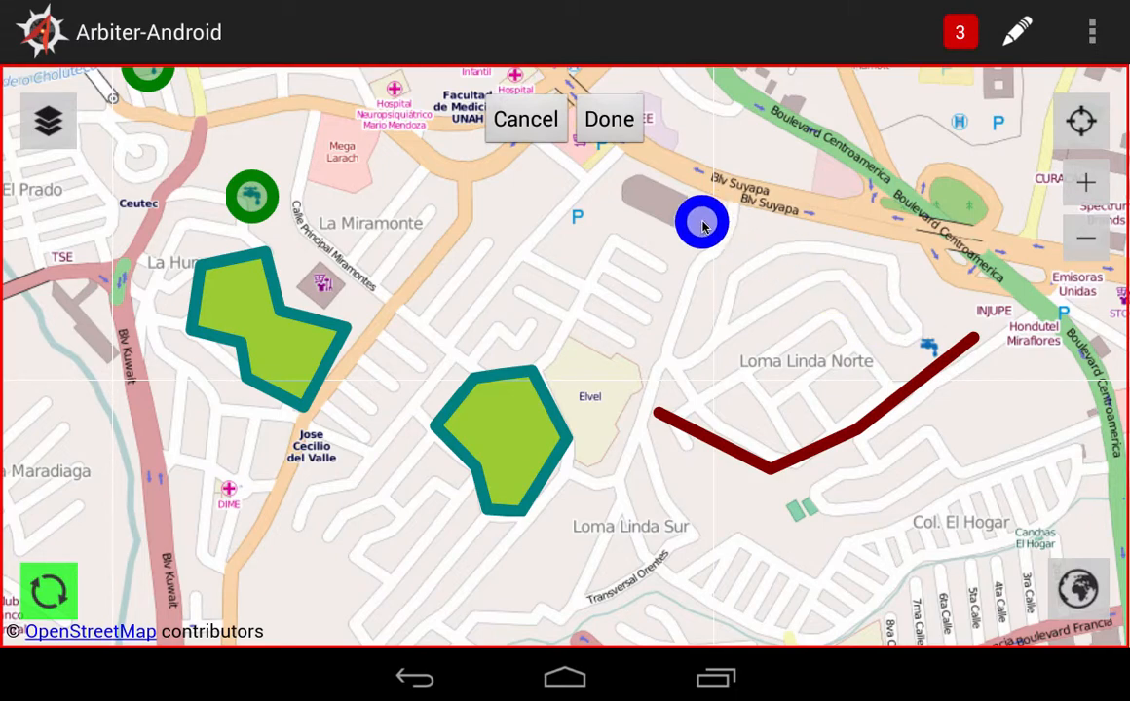
click(606, 121)
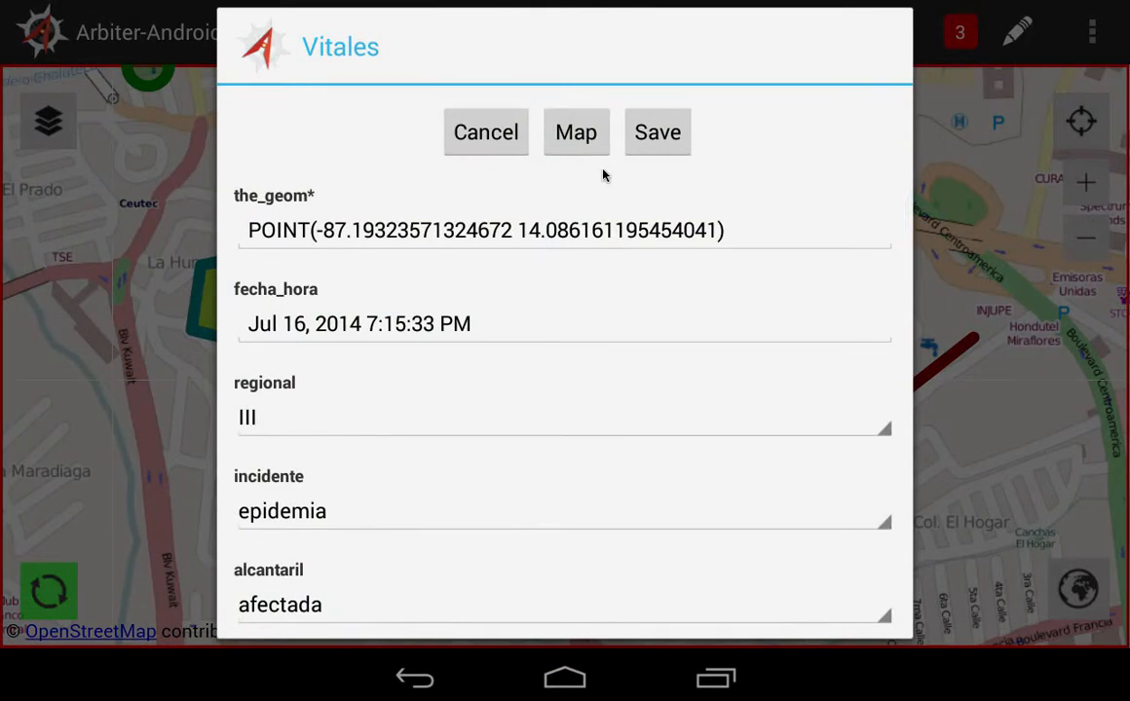
click(662, 137)
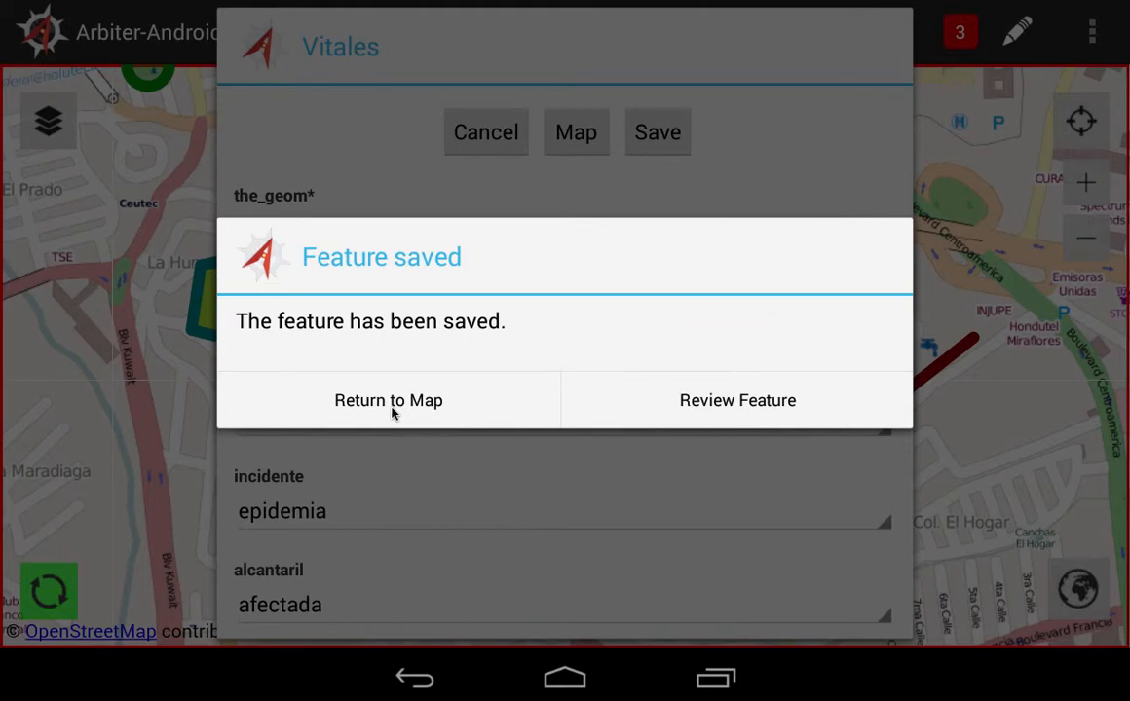
click(395, 408)
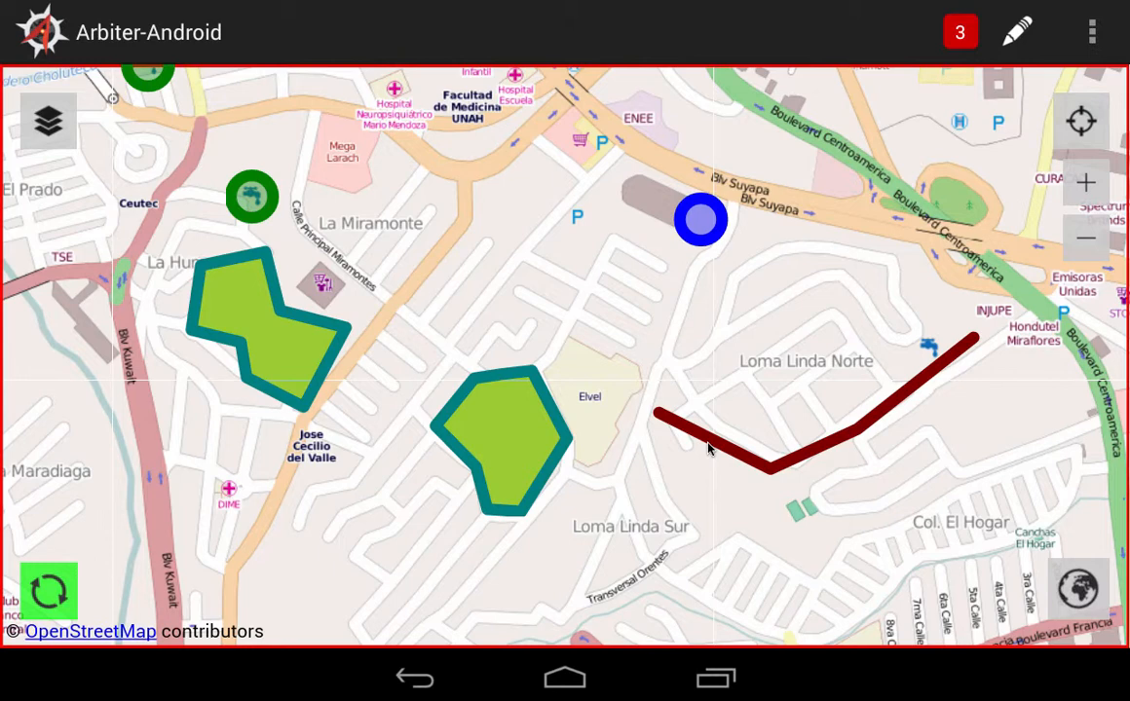
Try to reshape the fence line by moving its western end south and adding a vertex near Loma Linda Sur, and discard the edit.
click(709, 448)
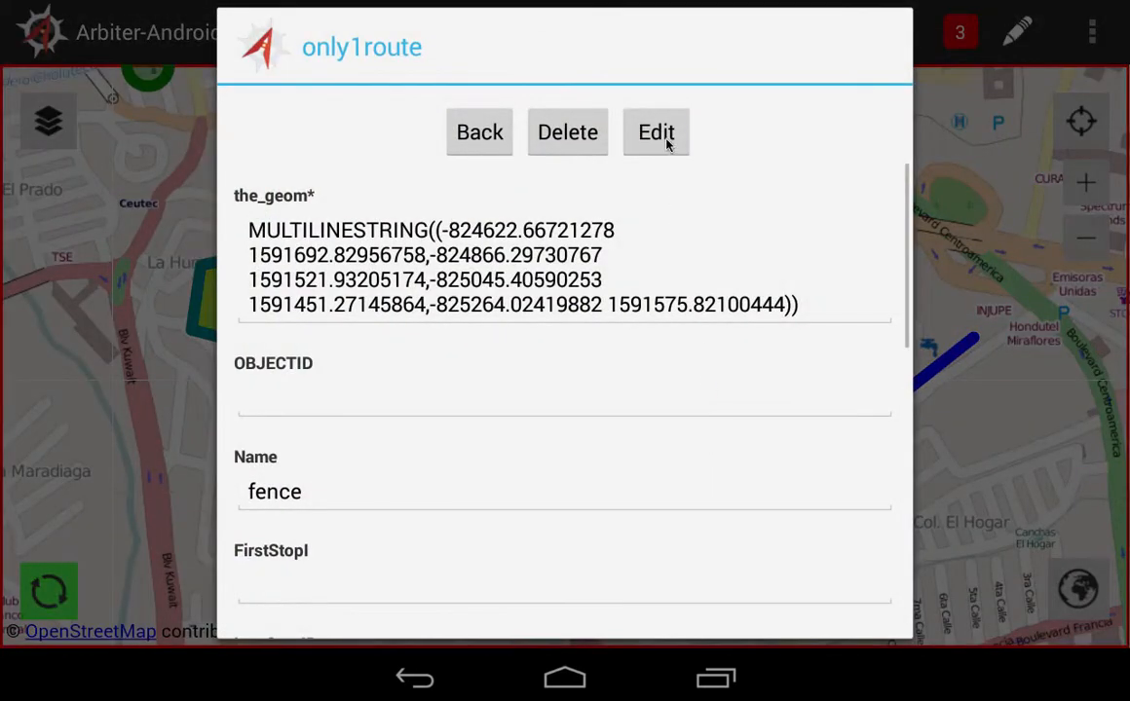
click(665, 143)
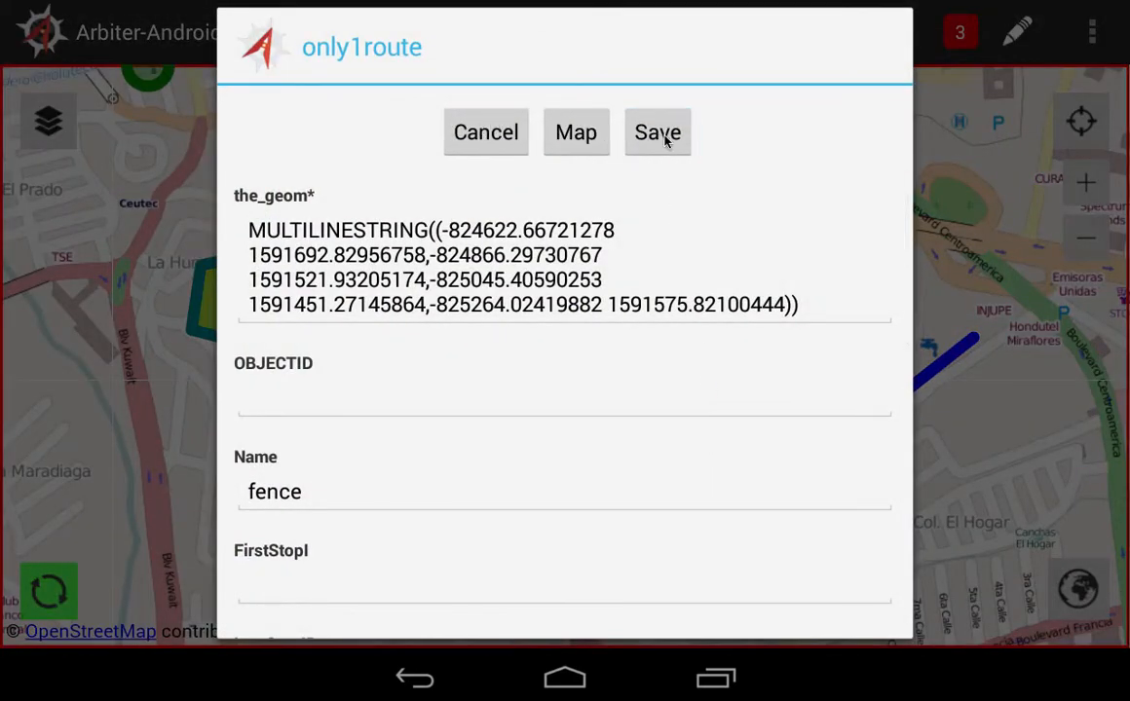
click(579, 139)
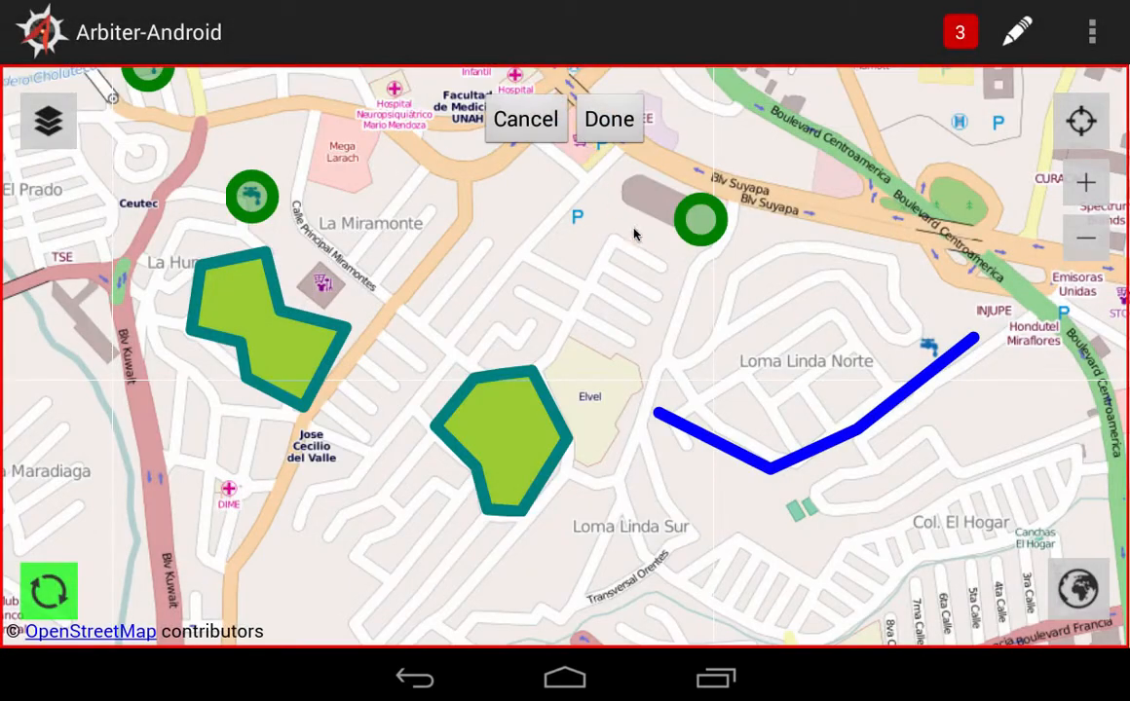
click(709, 446)
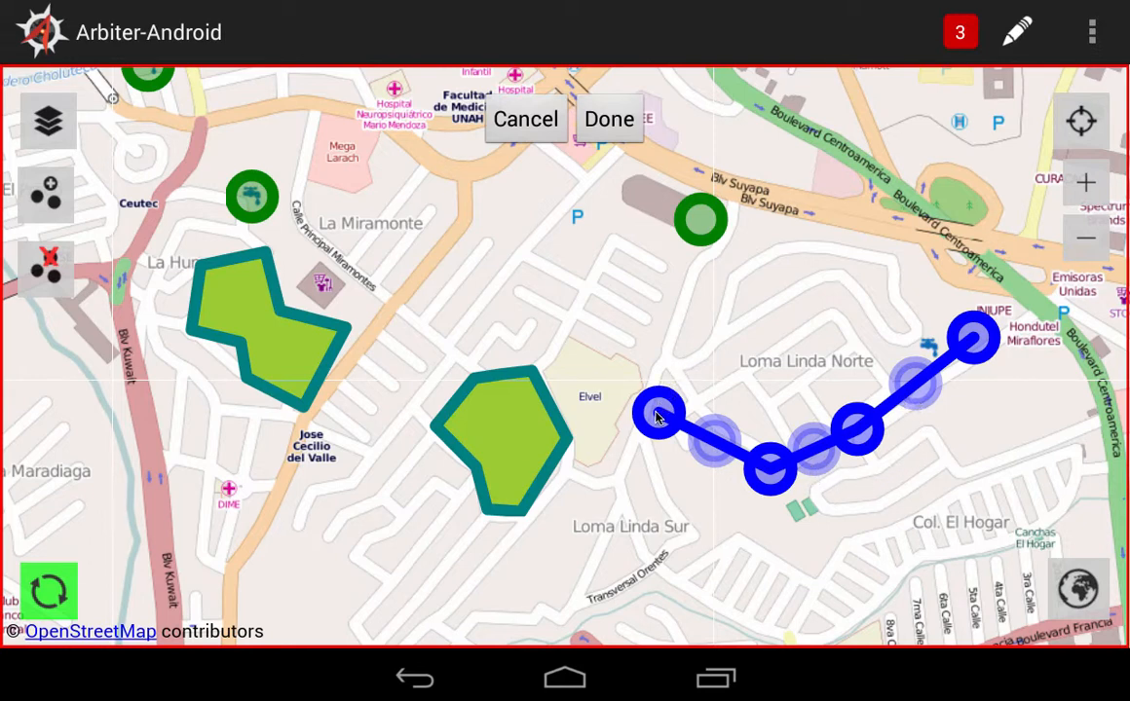
drag(656, 417, 703, 590)
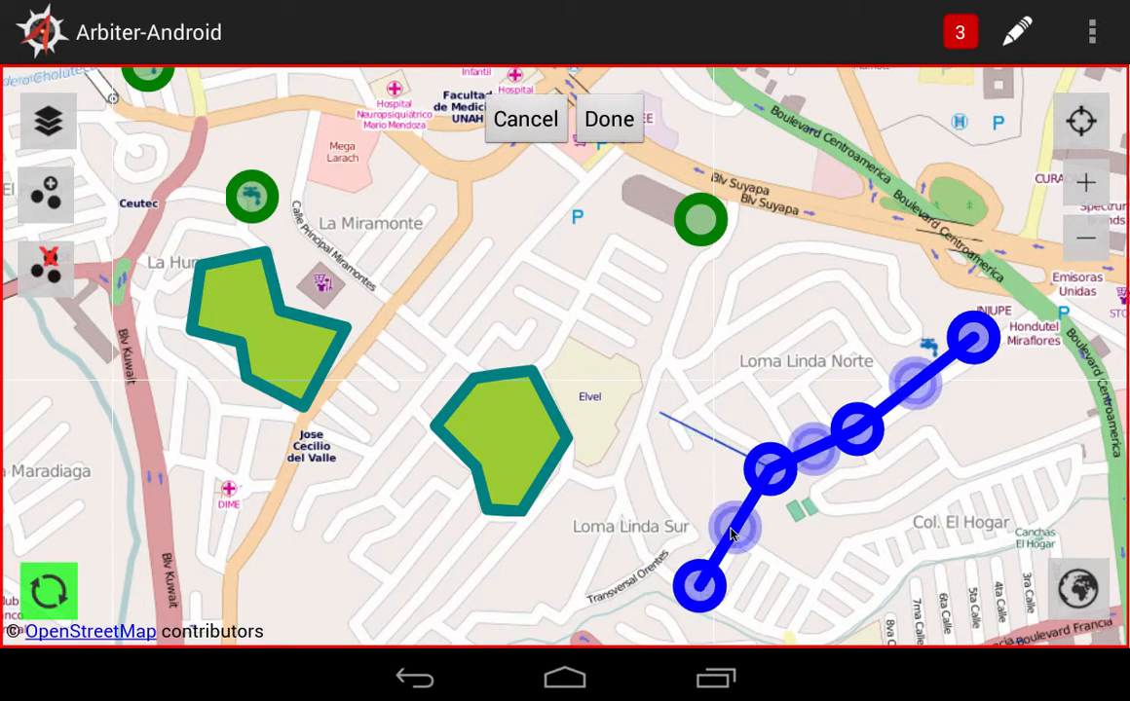
drag(733, 531, 645, 482)
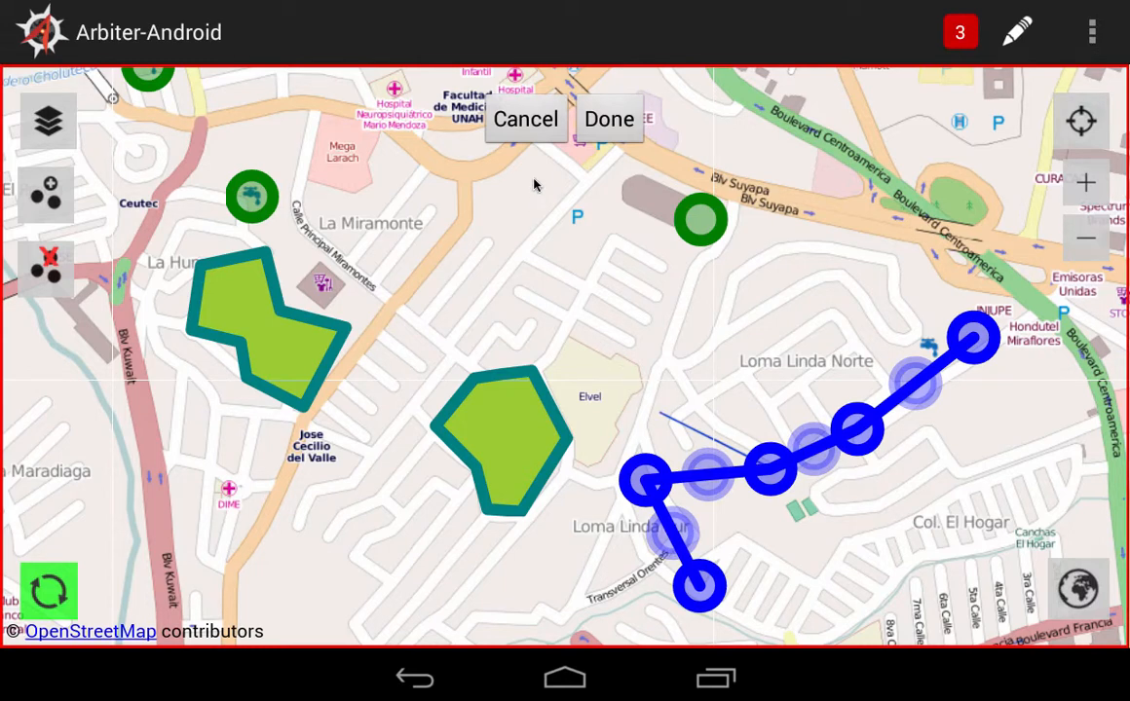
click(595, 132)
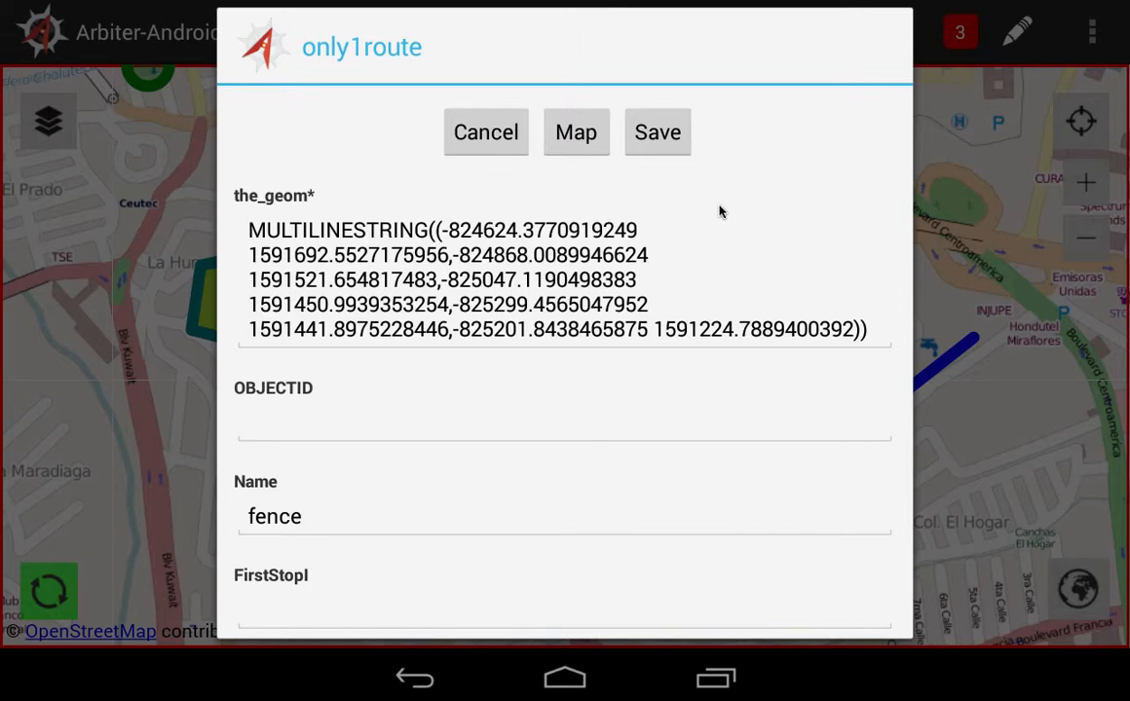
click(485, 133)
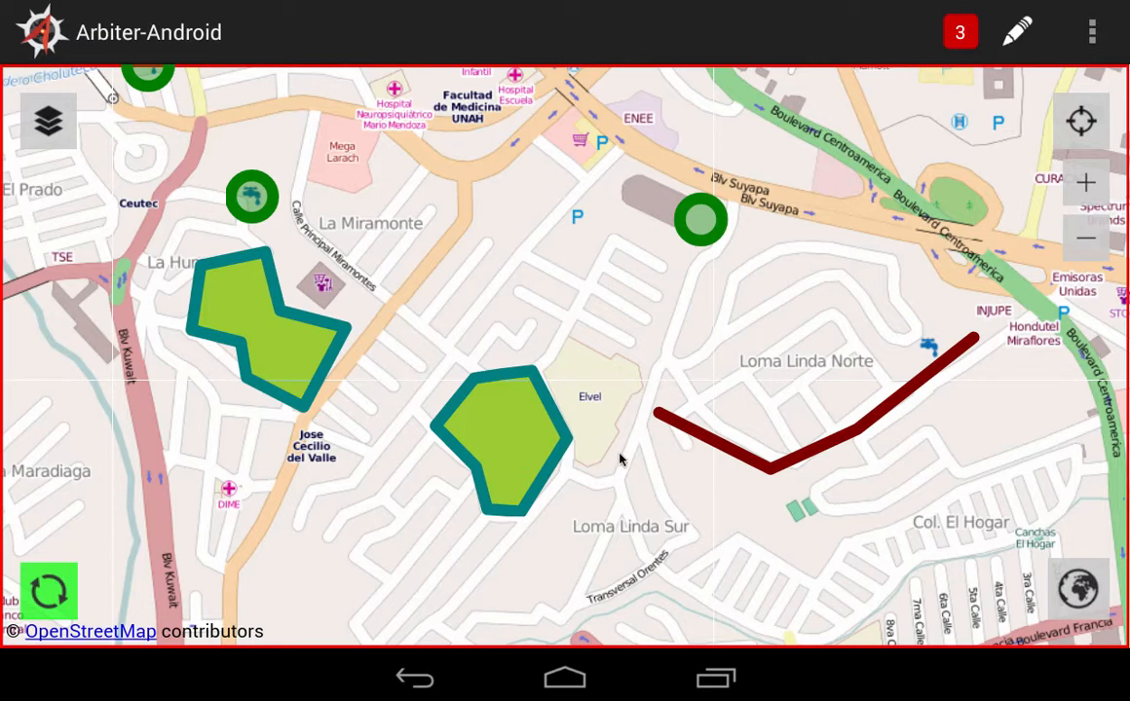
Extend the damage polygon beside Elvel by moving its western vertex southwest and pulling out a new vertex on the adjoining southern edge.
click(533, 460)
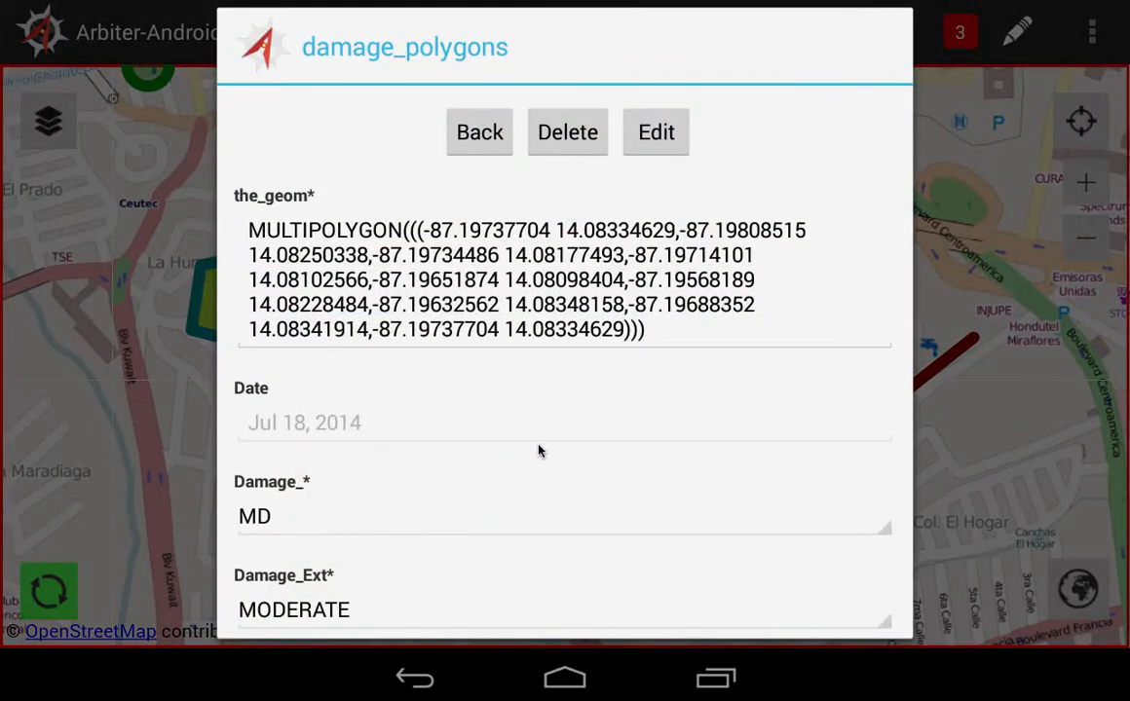
click(649, 134)
click(575, 133)
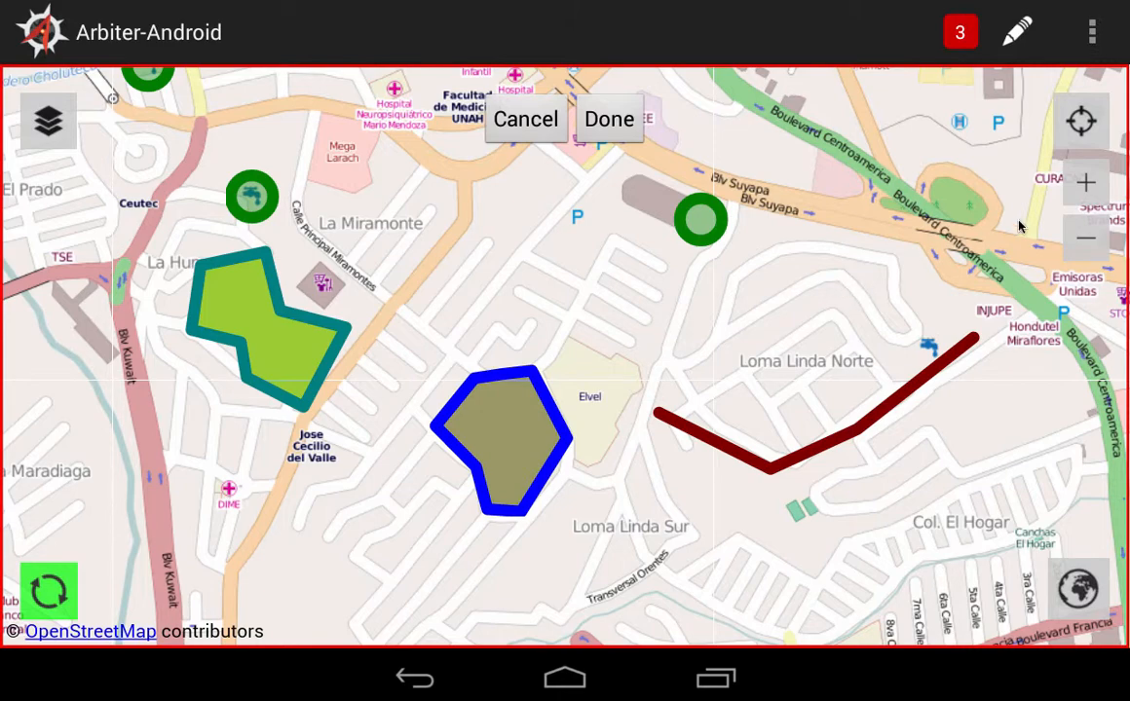
click(1084, 185)
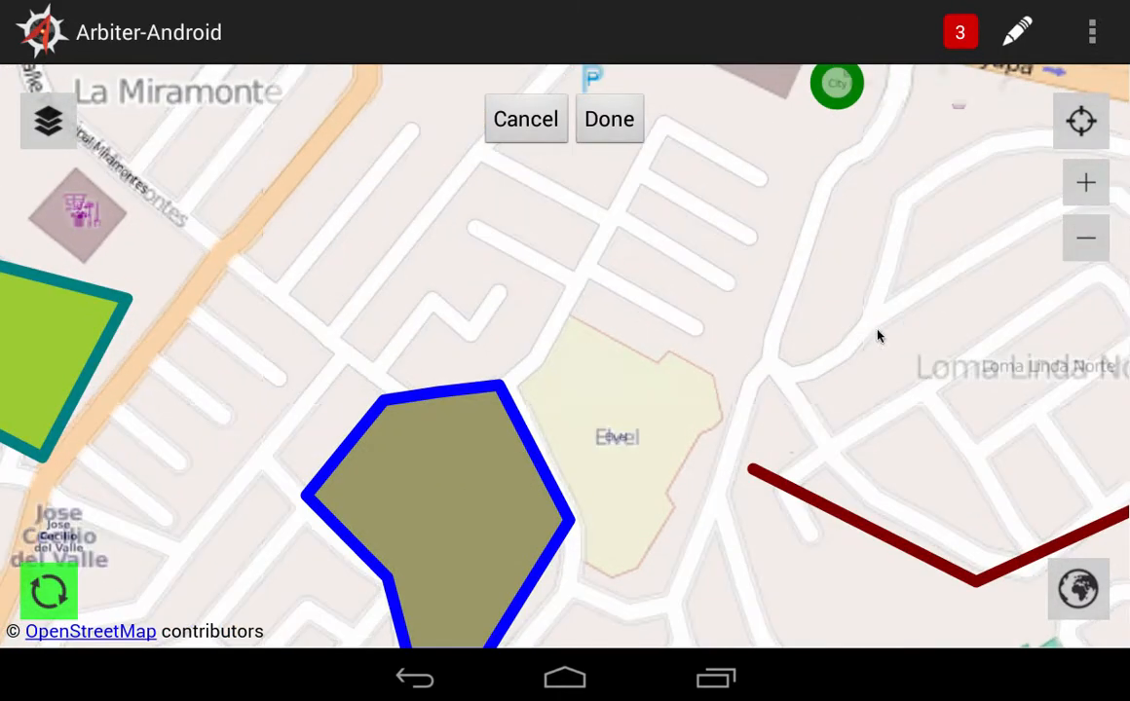
drag(624, 533, 676, 396)
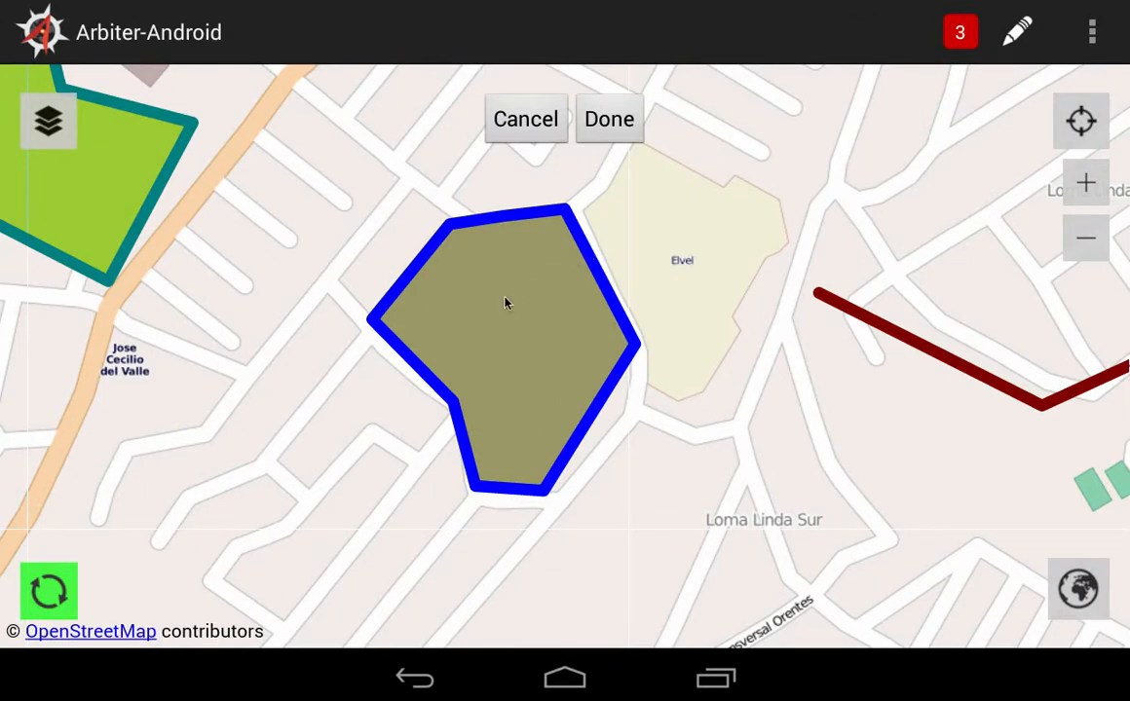
click(389, 345)
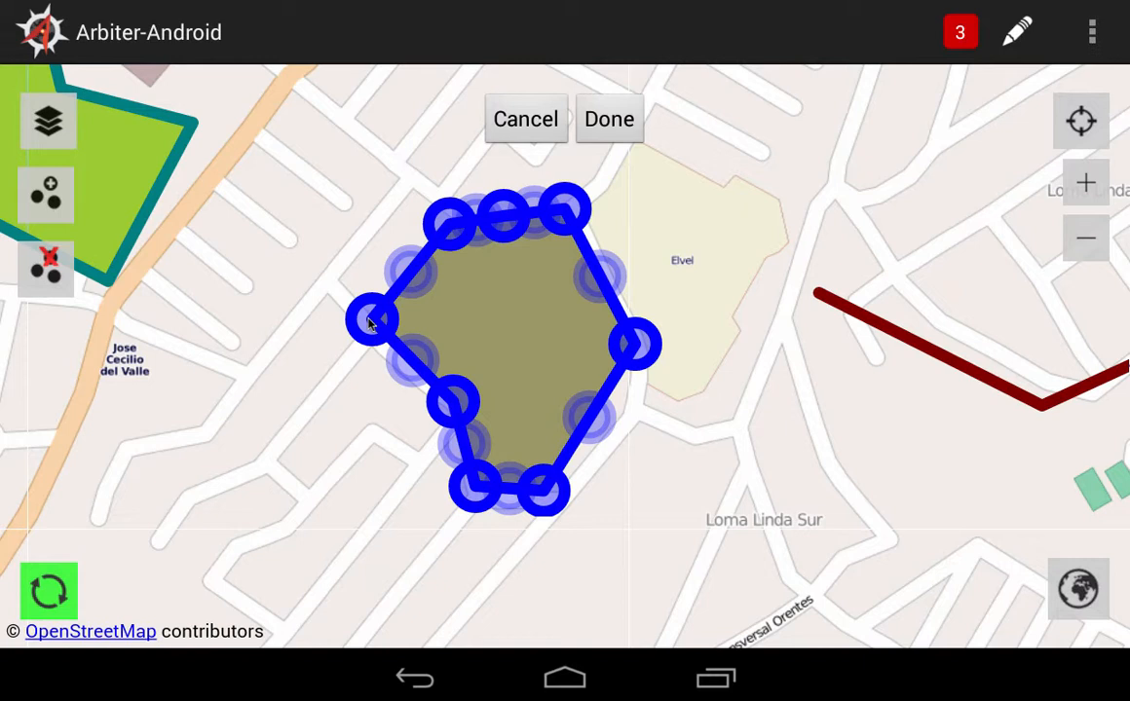
drag(356, 326, 247, 372)
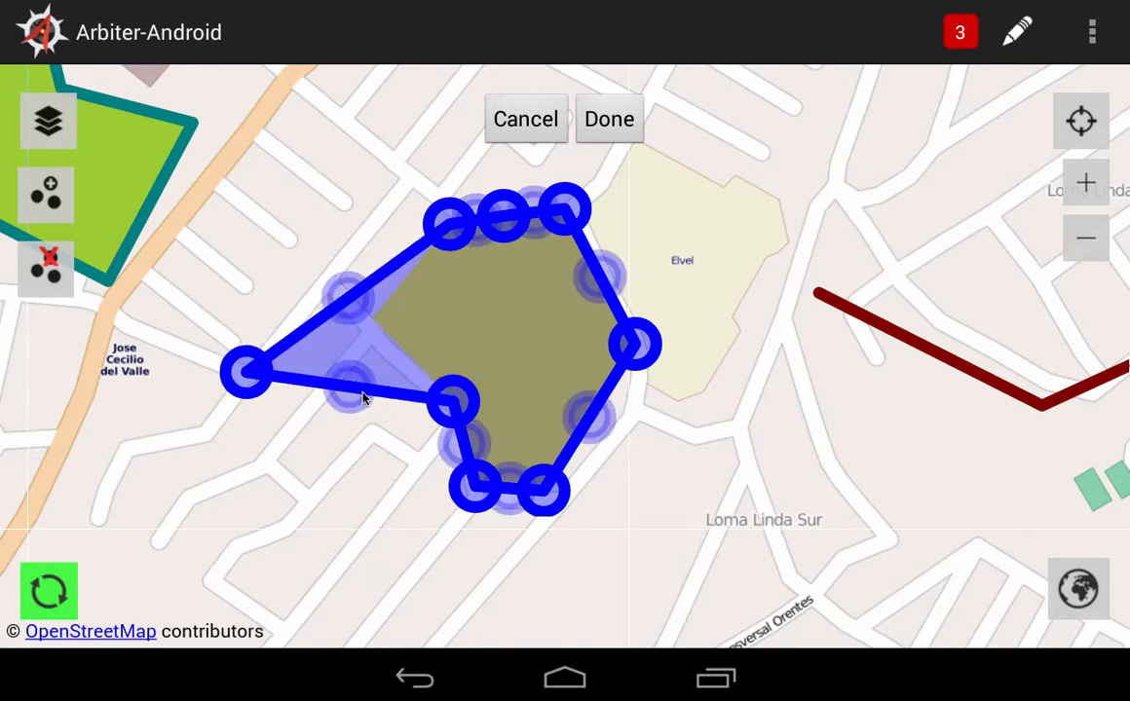
drag(347, 388, 332, 482)
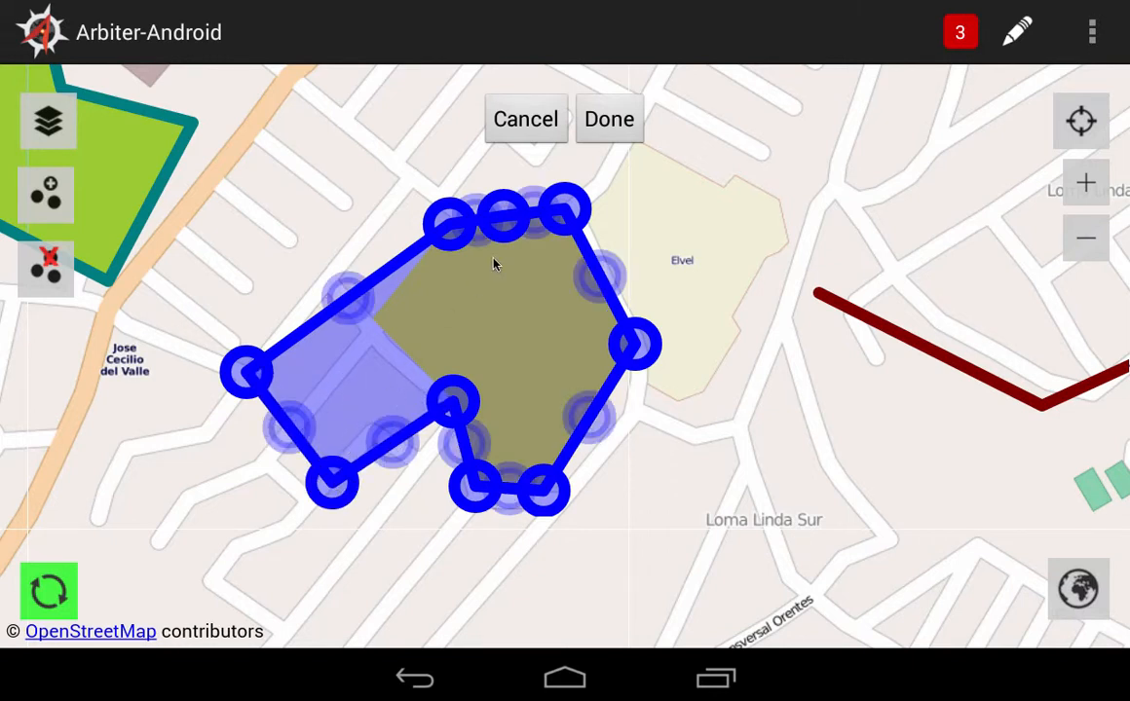
click(604, 127)
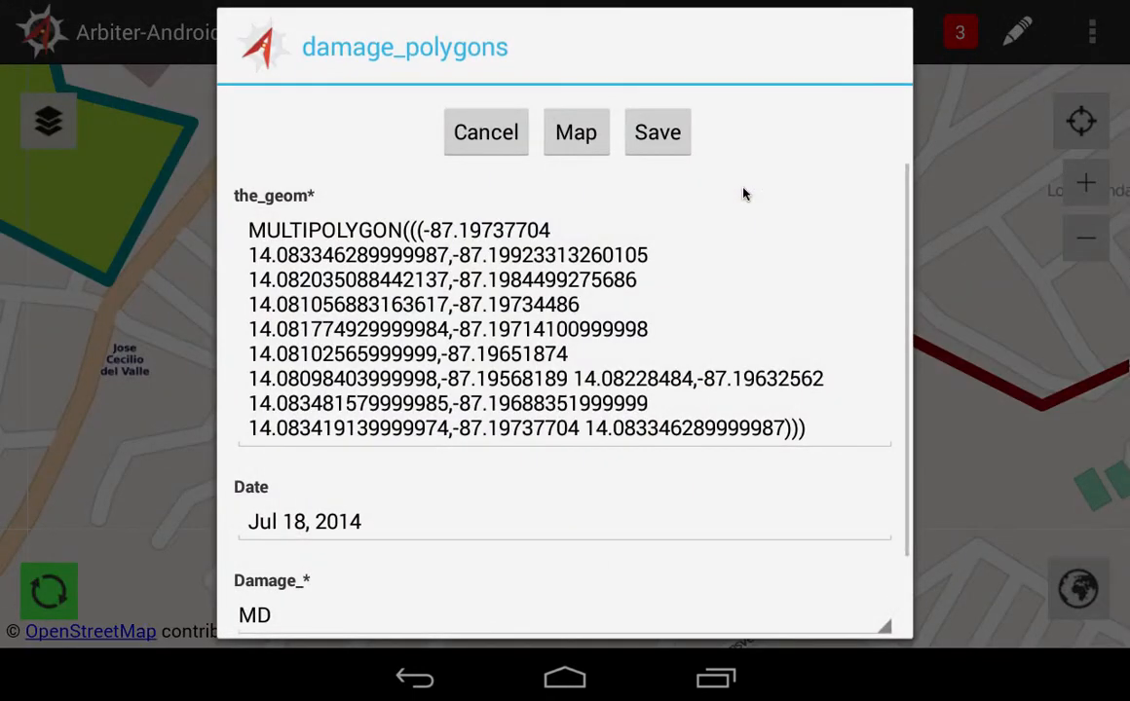
Set the polygon's Damage_ to ED and Damage_Ext to EXTENSIVE, and save the feature.
drag(618, 555, 622, 403)
click(492, 526)
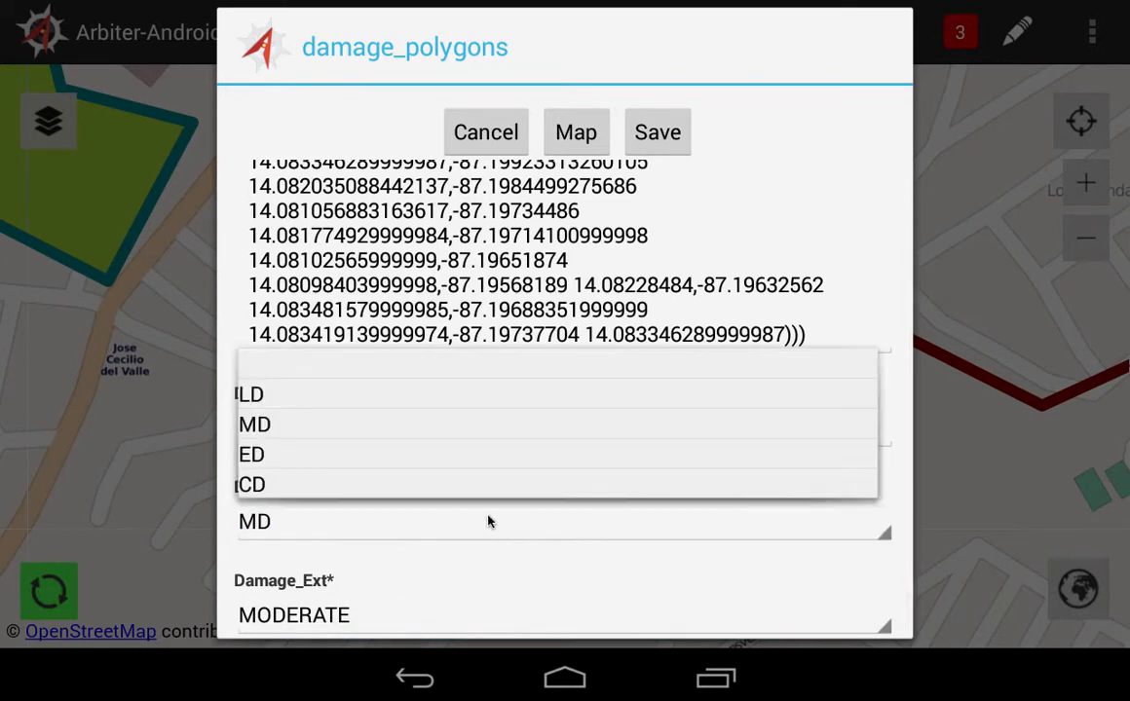
click(337, 455)
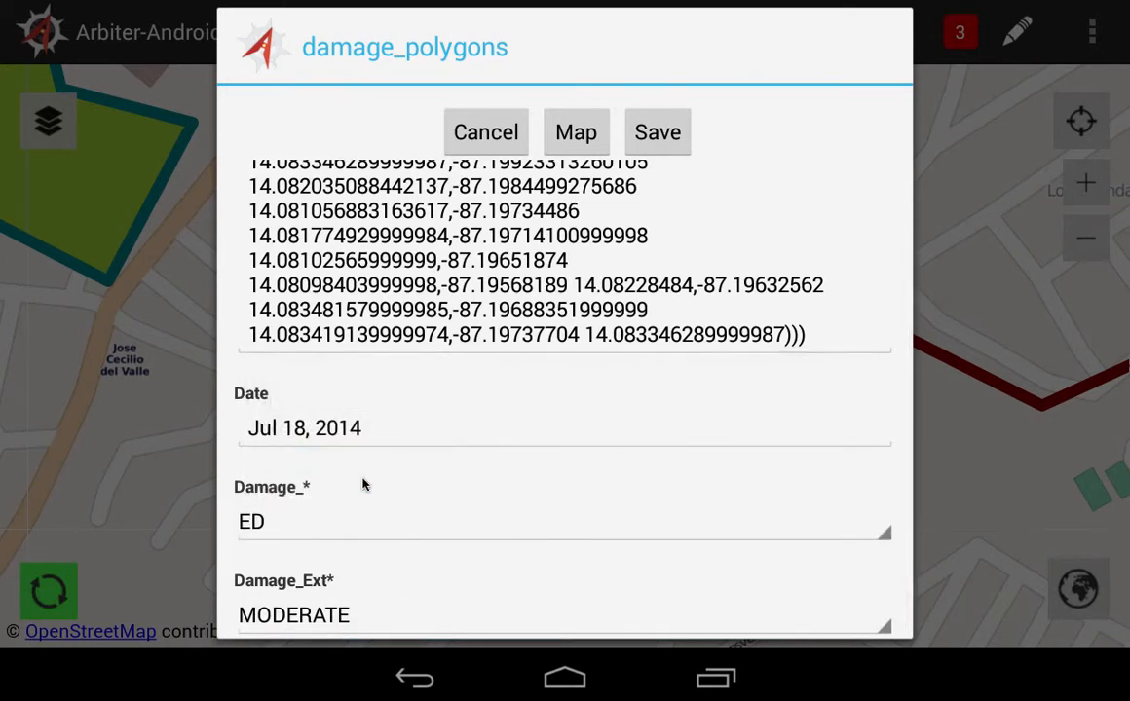
click(428, 611)
click(357, 551)
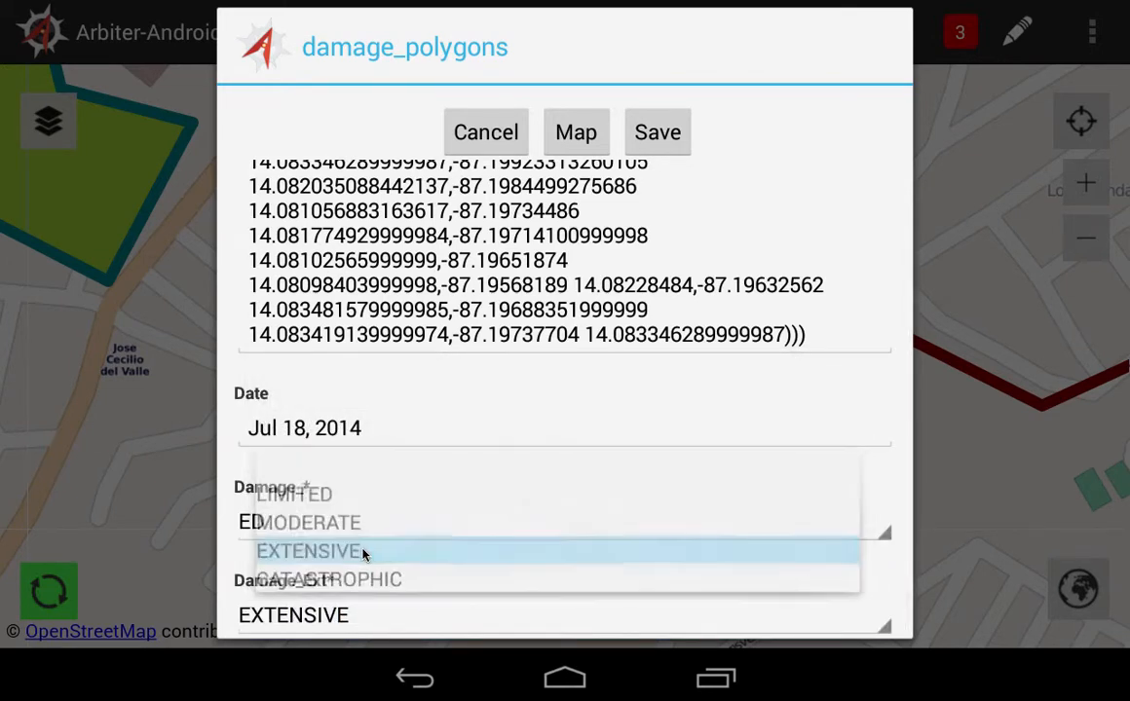
click(658, 133)
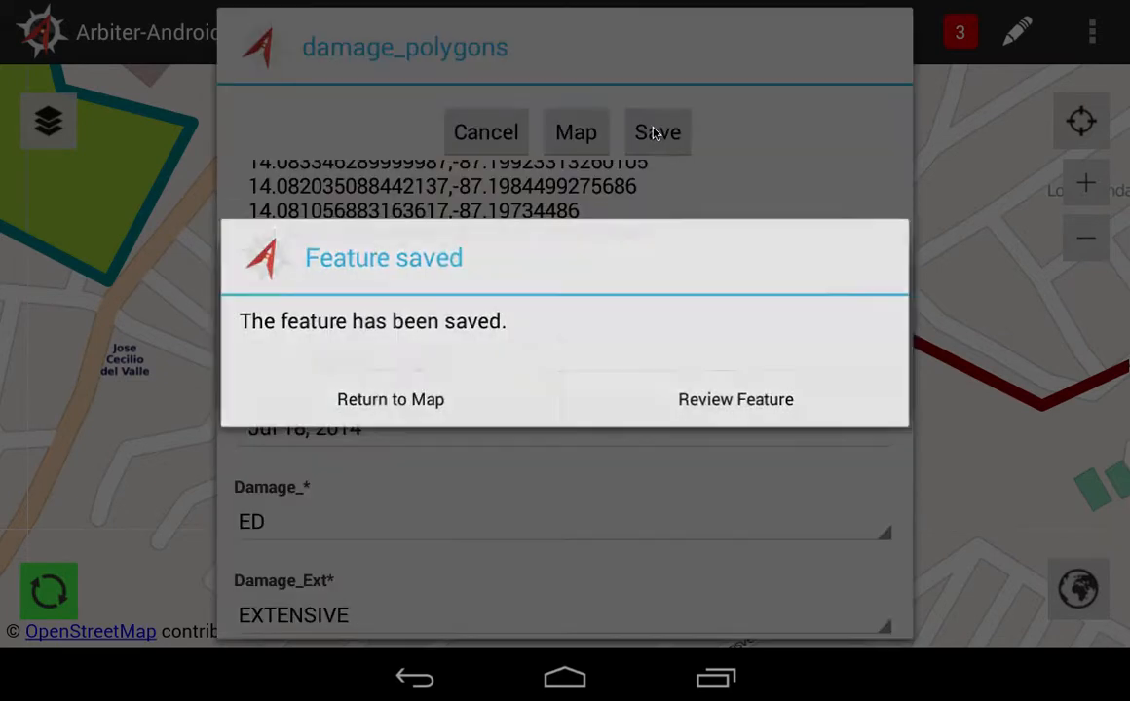
click(389, 401)
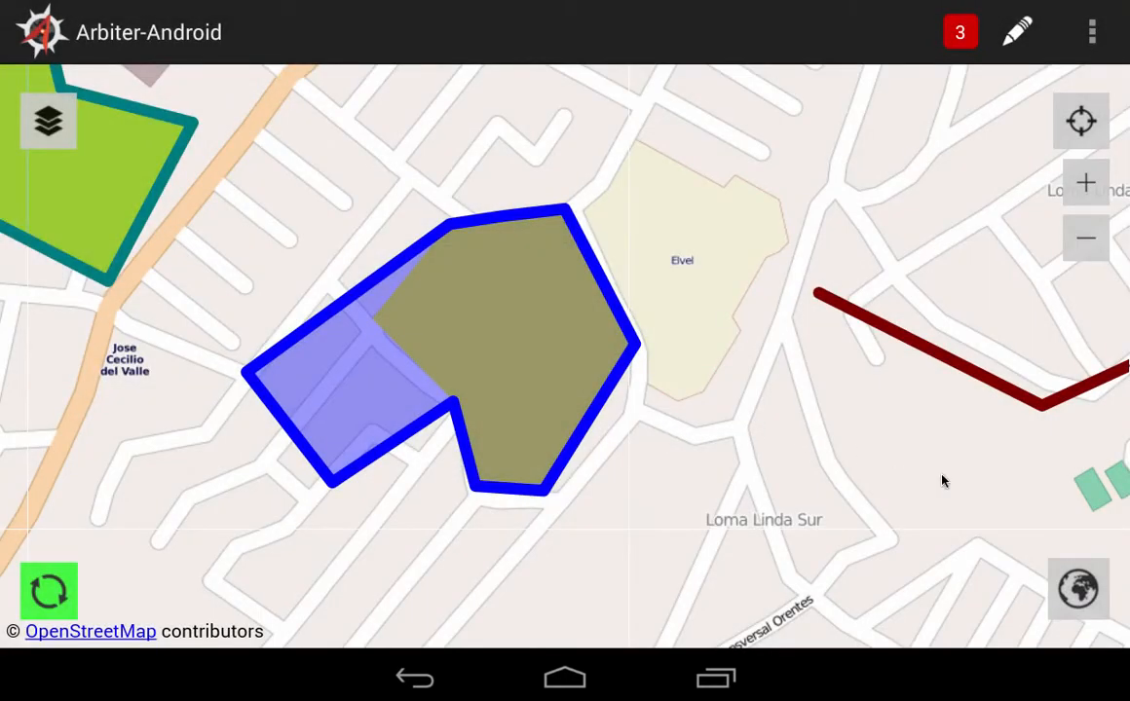
Delete the fence line at Loma Linda Norte and synchronize the pending edits.
click(1078, 589)
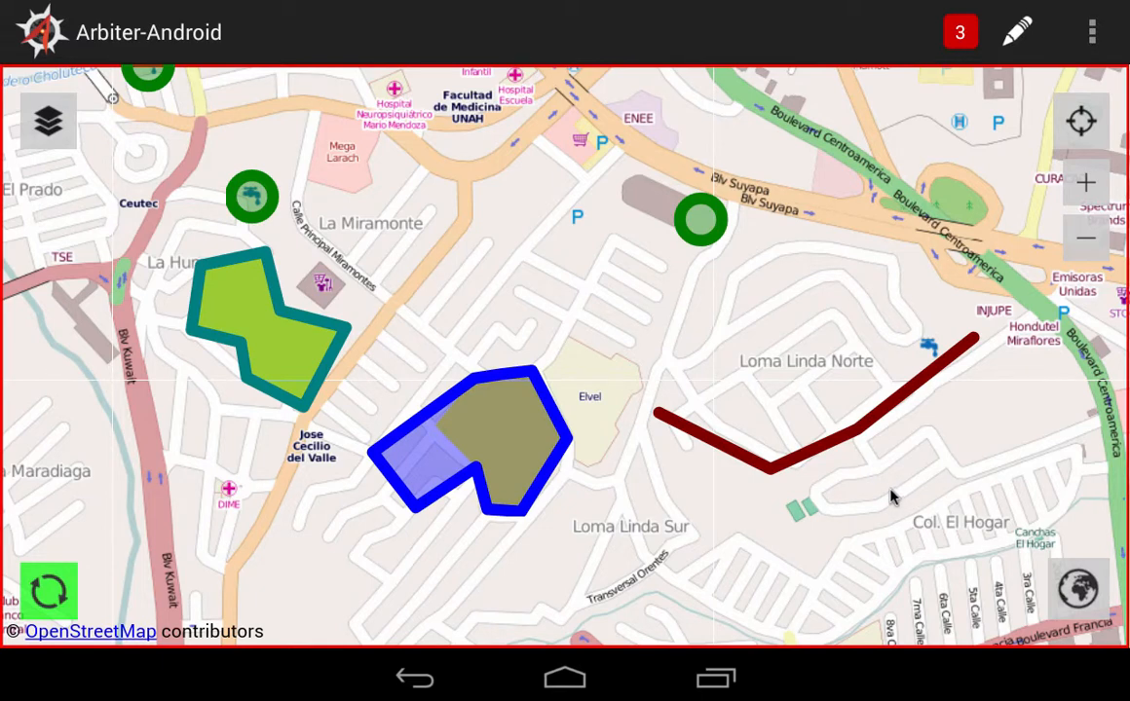
click(816, 455)
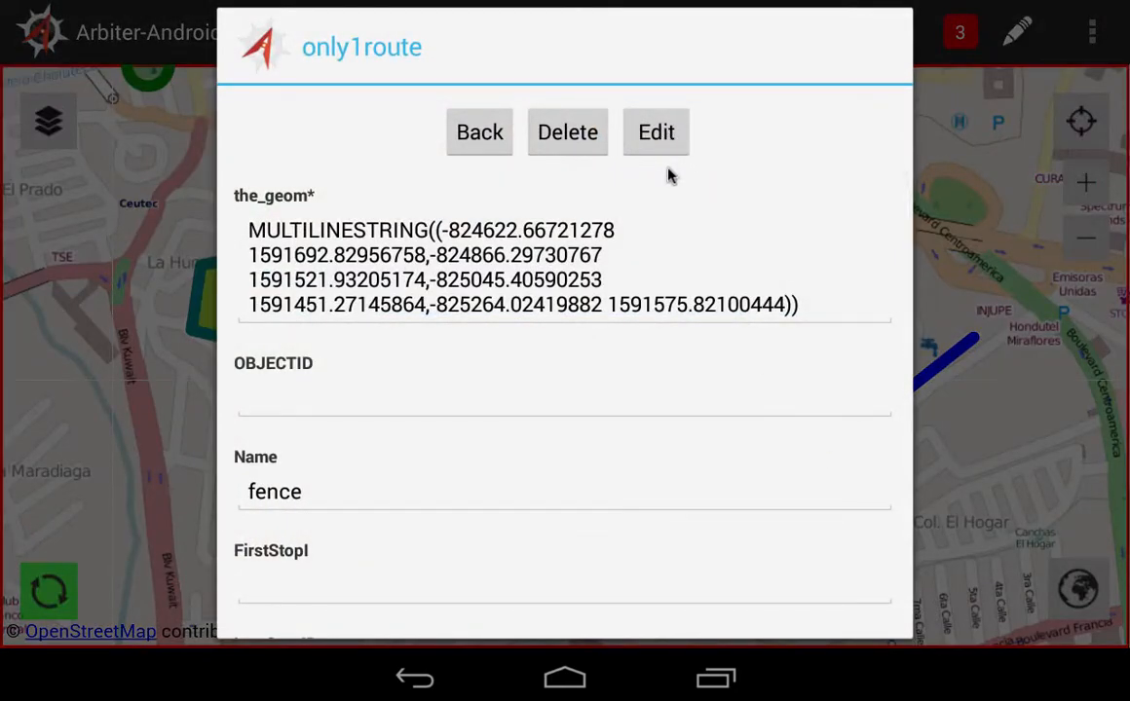
click(562, 136)
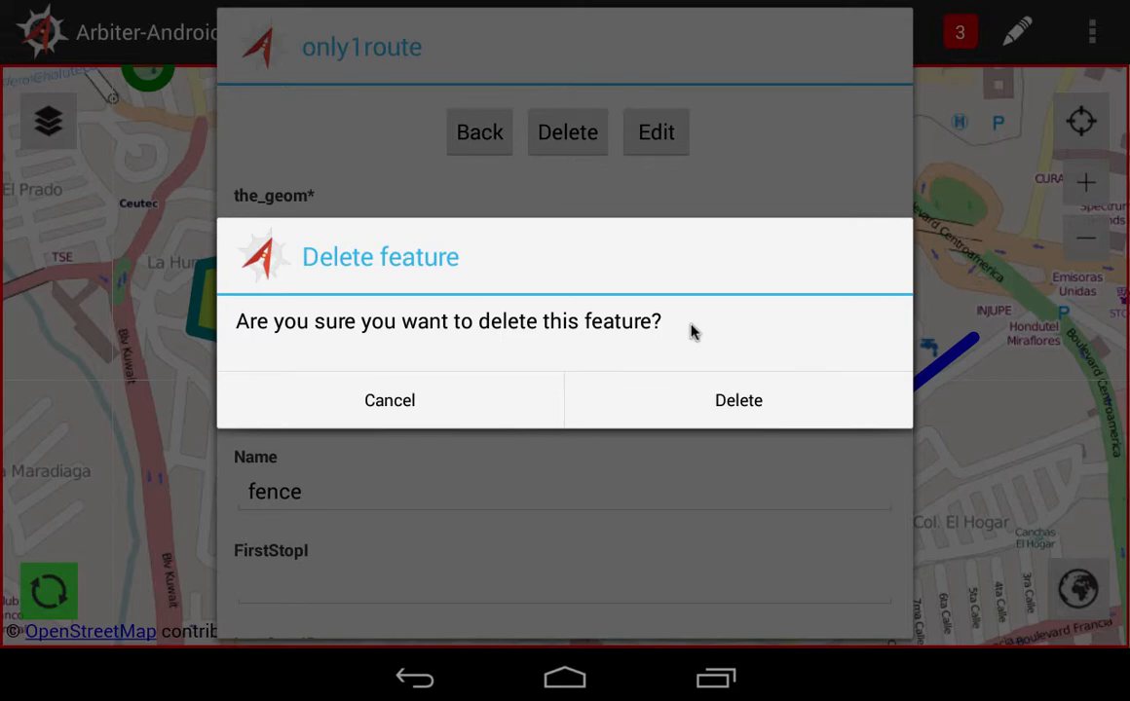
click(709, 407)
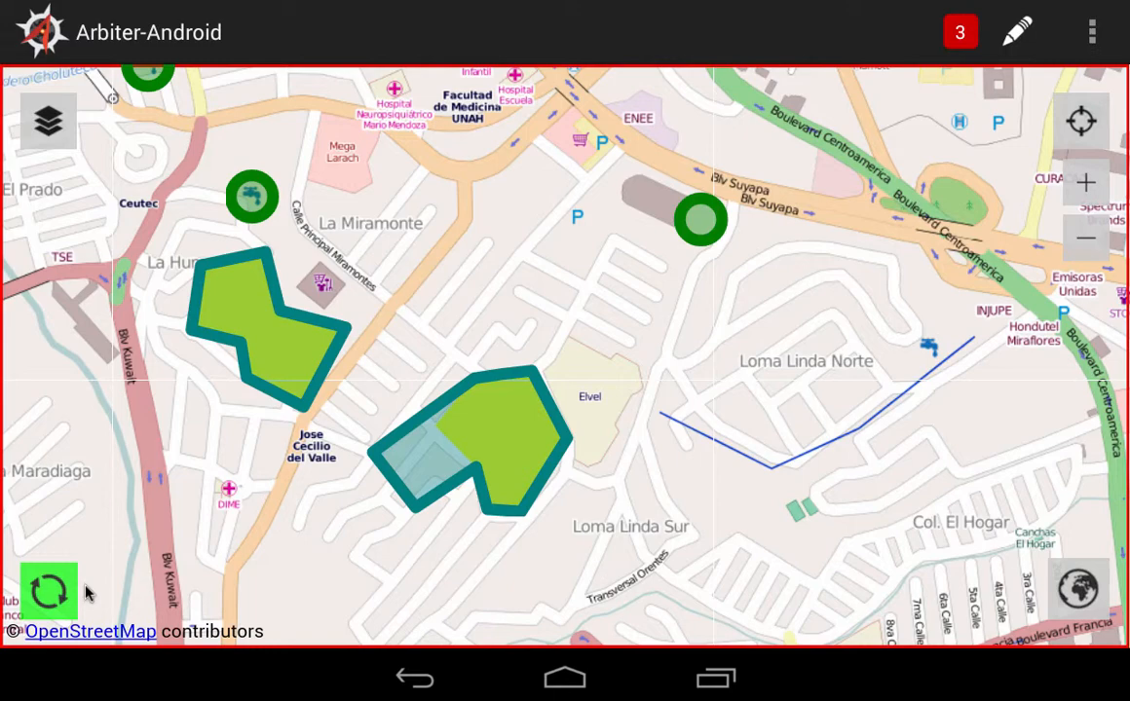
click(51, 592)
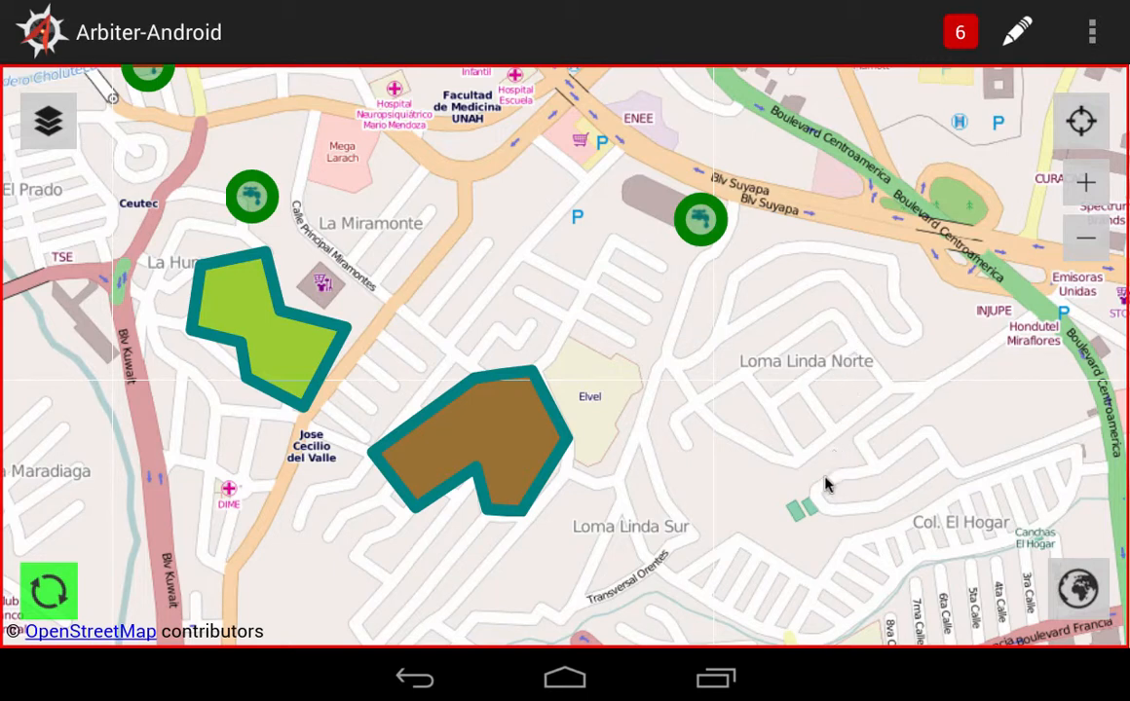
Close Arbiter-Android by removing it from the device's recent apps.
click(722, 678)
drag(1000, 364, 1013, 107)
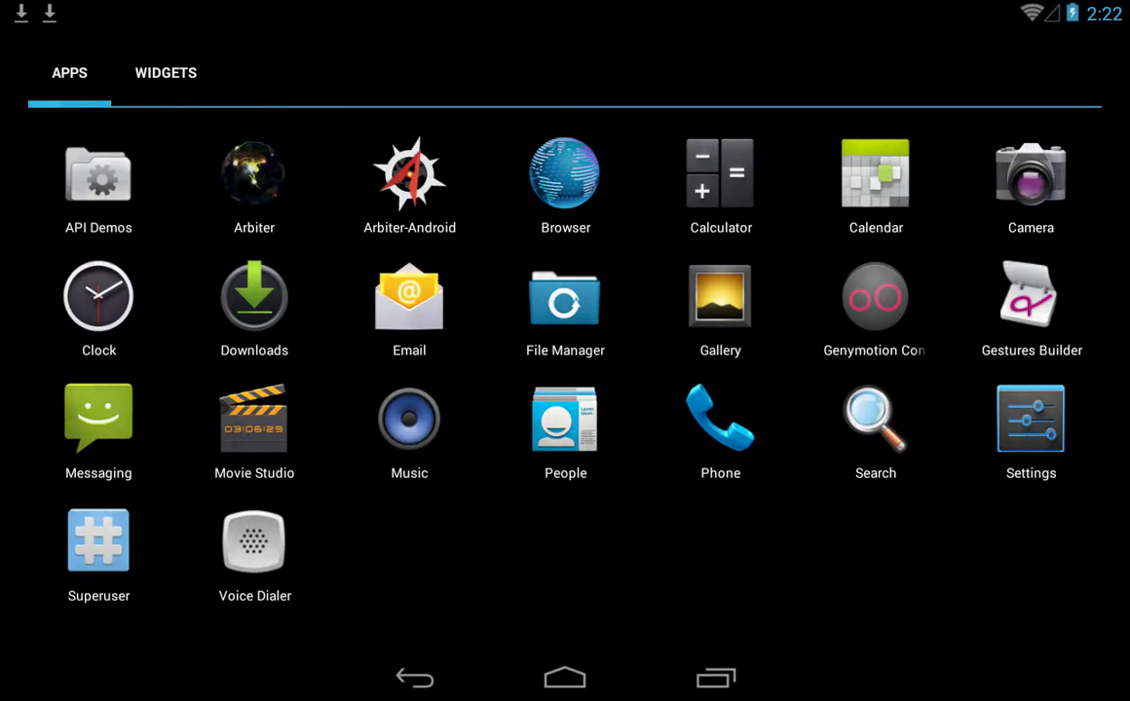